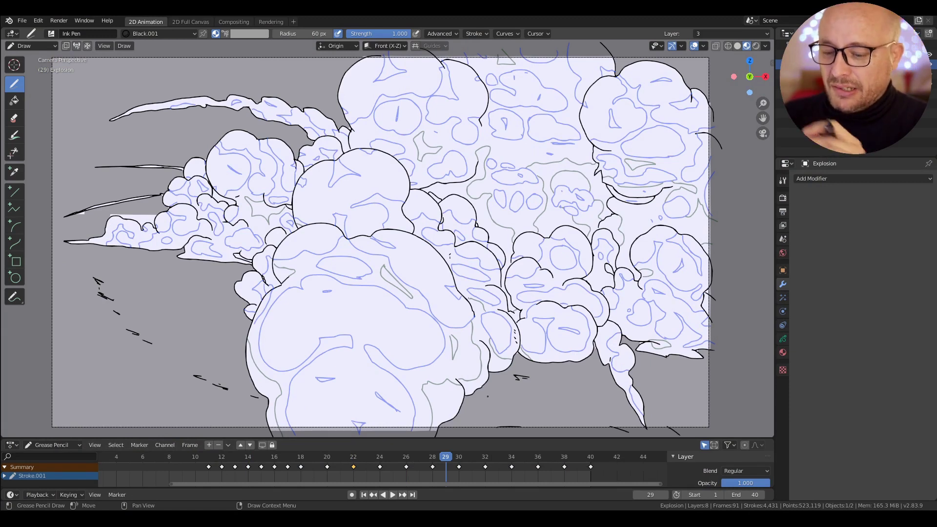
# Step: Review the explosion up to frame 32, add a factor-4 Thickness modifier, and play it back
pyautogui.moveTo(440, 458); pyautogui.dragTo(482, 459)
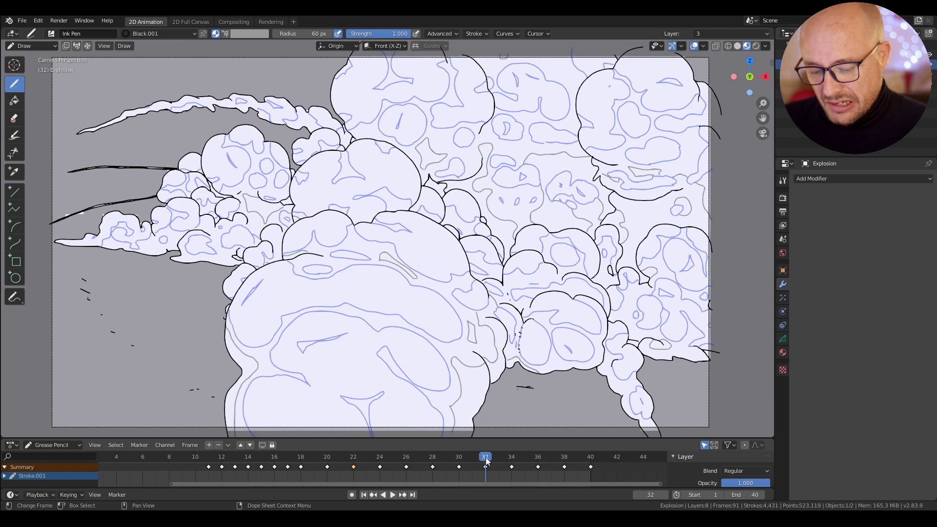
pyautogui.moveTo(486, 458); pyautogui.dragTo(484, 458)
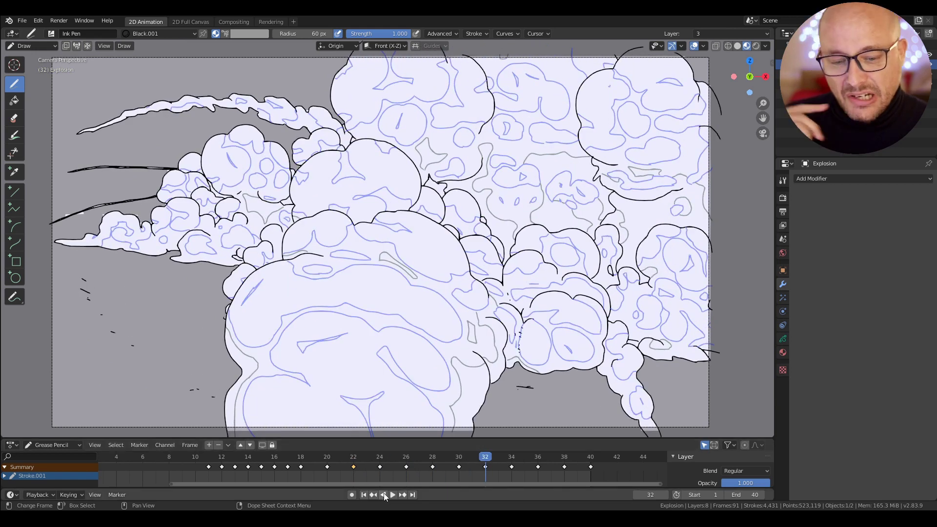
pyautogui.click(840, 179)
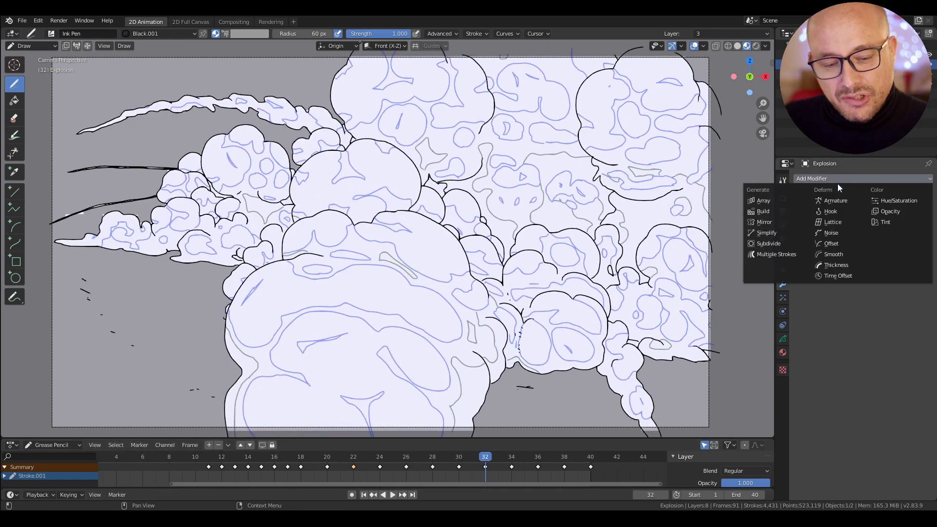
pyautogui.click(839, 266)
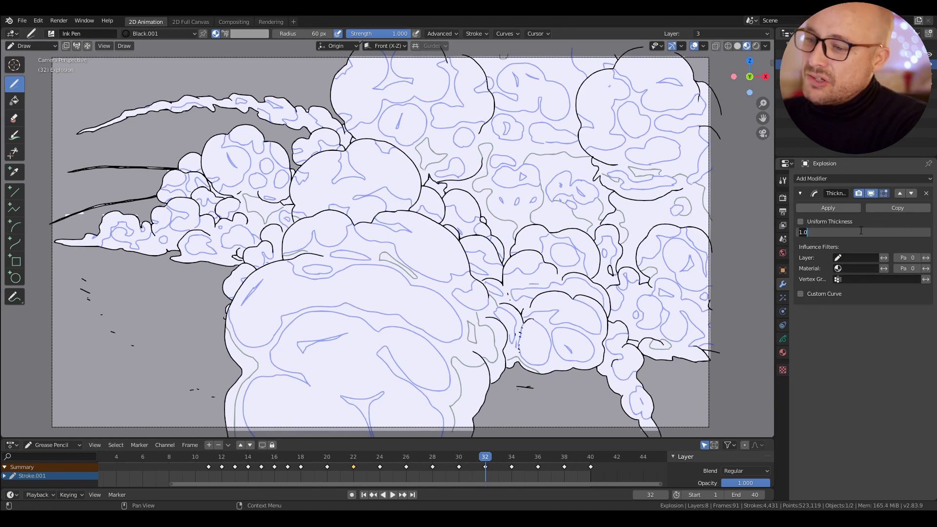
pyautogui.write('4')
pyautogui.press('Return')
pyautogui.press('space')
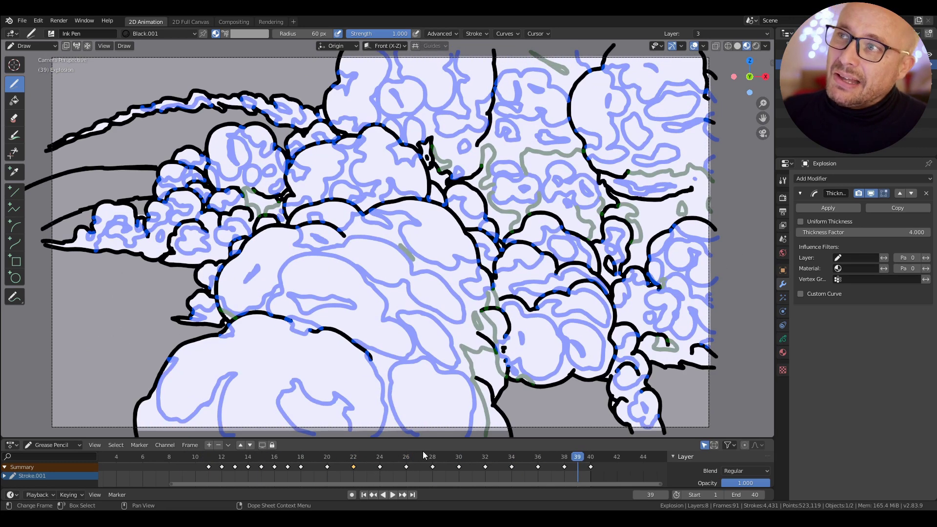
# Step: Enable the Thickness modifier's custom curve and pull its ends down into a bell shape
pyautogui.click(802, 293)
pyautogui.click(862, 337)
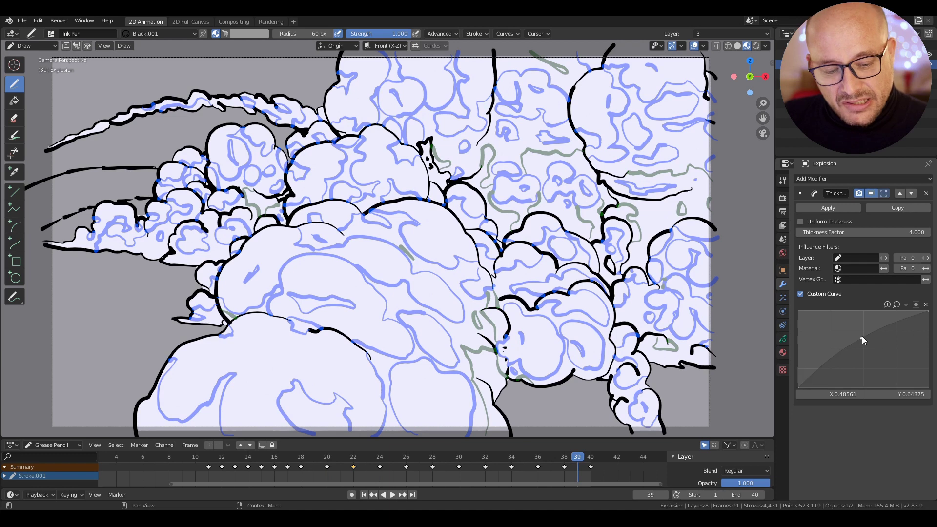
pyautogui.moveTo(862, 337); pyautogui.dragTo(863, 335)
pyautogui.moveTo(931, 385); pyautogui.dragTo(931, 395)
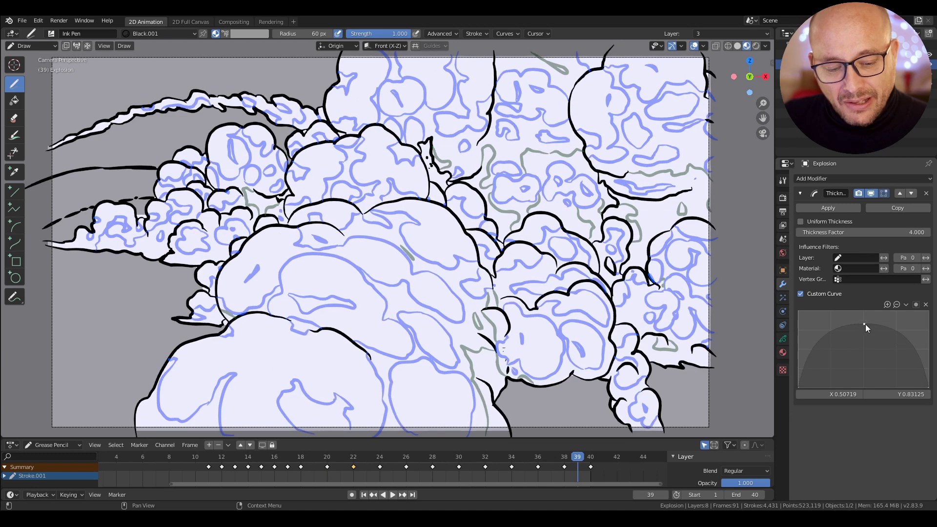
pyautogui.moveTo(831, 333); pyautogui.dragTo(831, 361)
pyautogui.moveTo(900, 336); pyautogui.dragTo(891, 358)
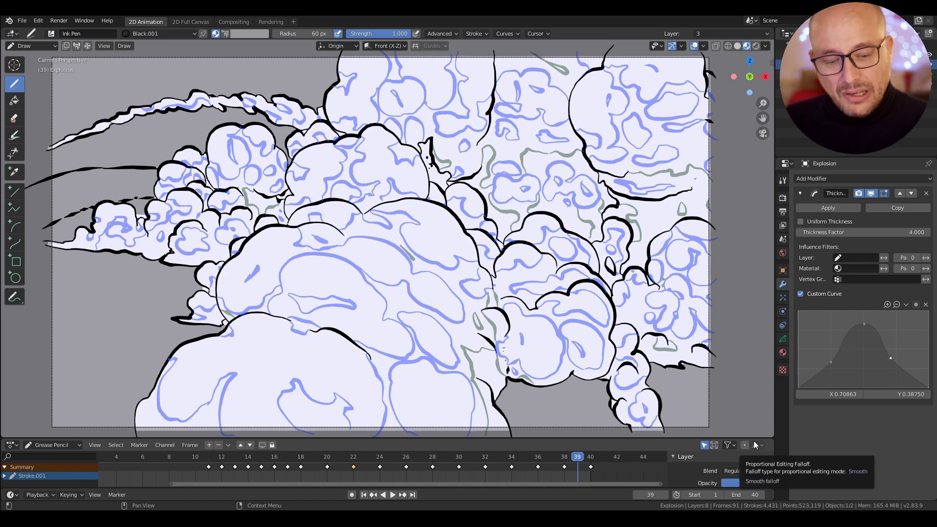
# Step: Raise the curve's peak, lower the left point slightly, and play to check the tapering
pyautogui.moveTo(866, 319); pyautogui.dragTo(863, 311)
pyautogui.click(832, 361)
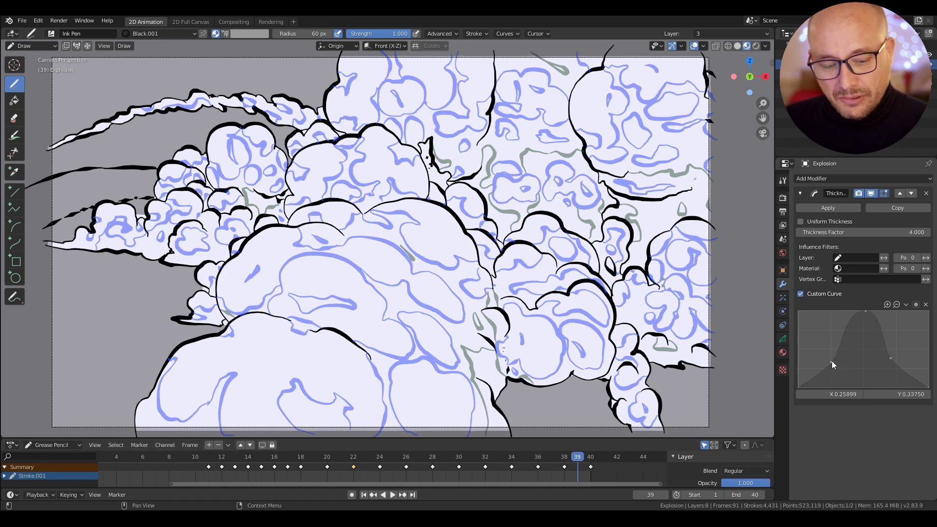
pyautogui.moveTo(832, 362); pyautogui.dragTo(831, 366)
pyautogui.press('space')
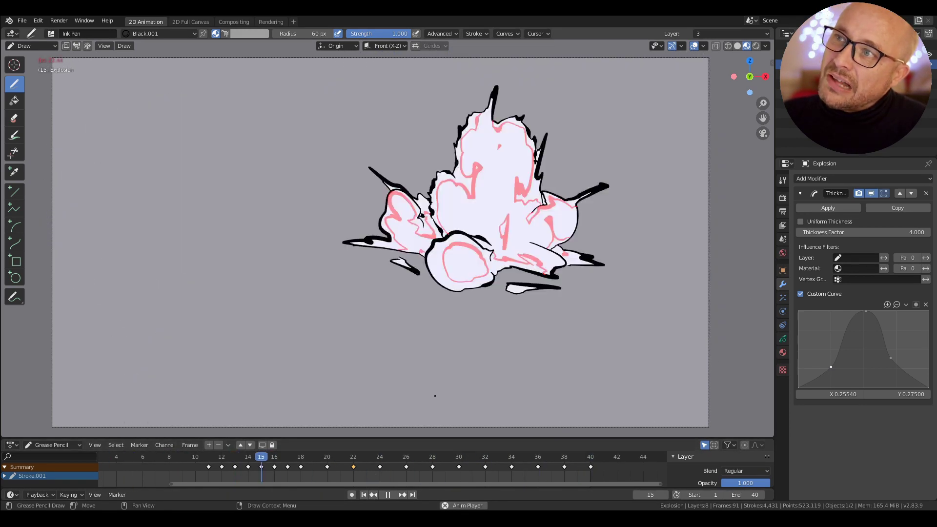
pyautogui.click(870, 192)
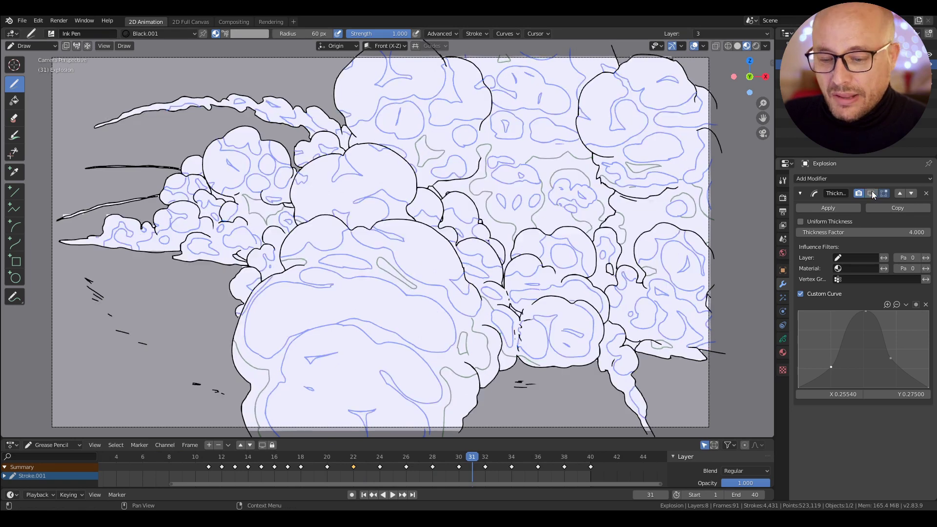
pyautogui.click(871, 193)
pyautogui.press('space')
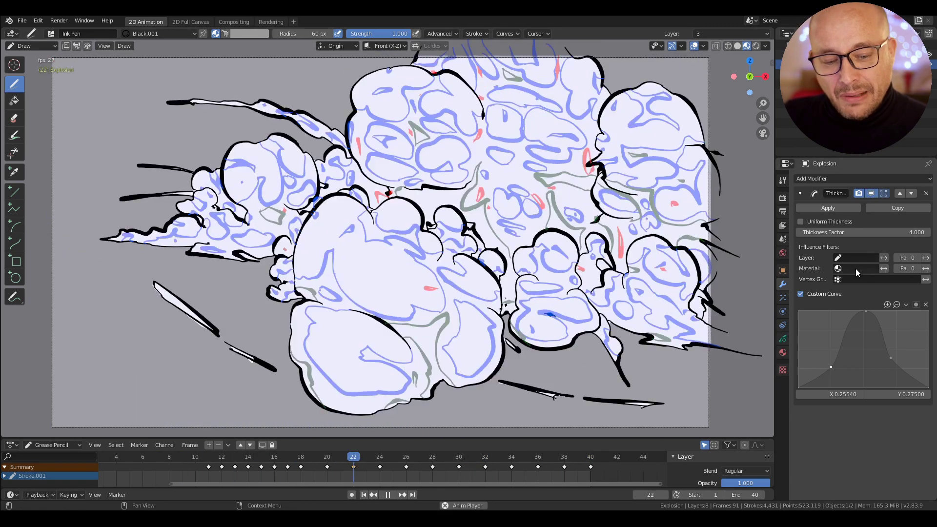
pyautogui.click(856, 268)
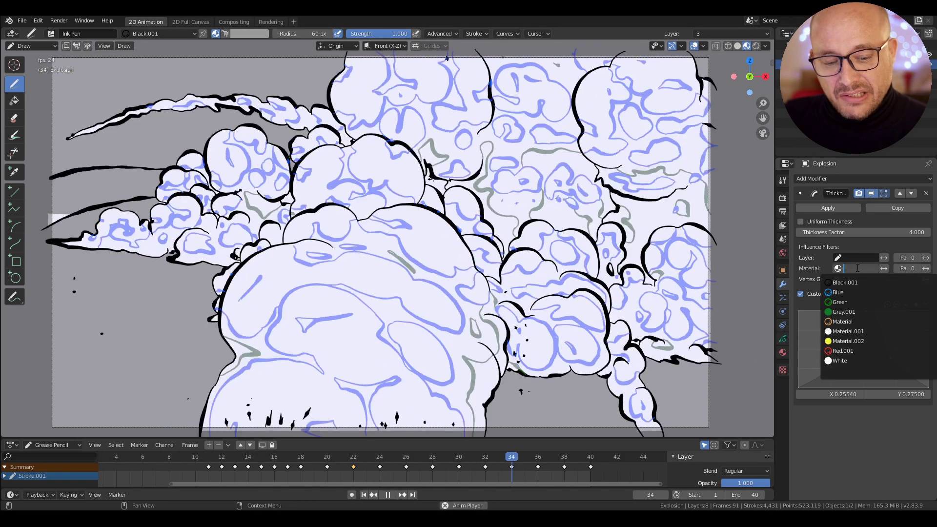
pyautogui.click(843, 293)
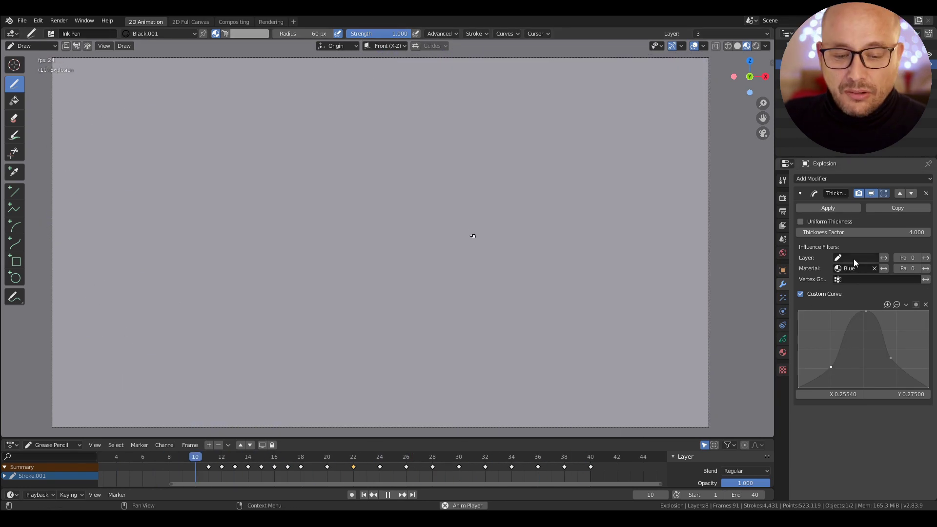
pyautogui.click(853, 269)
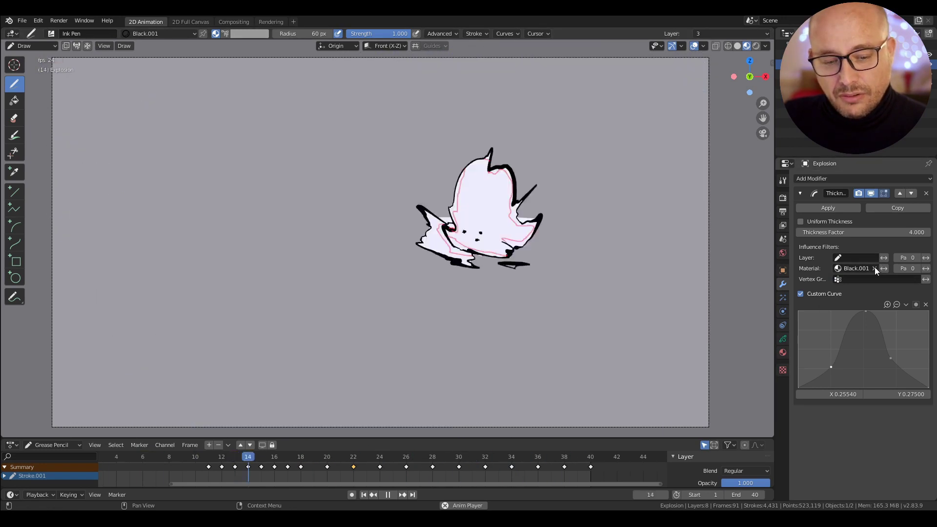
pyautogui.click(874, 268)
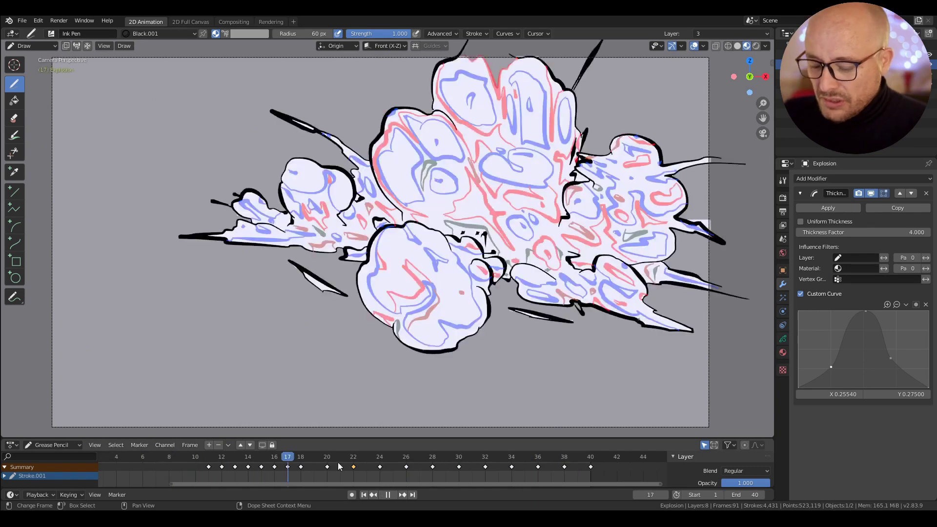
pyautogui.press('space')
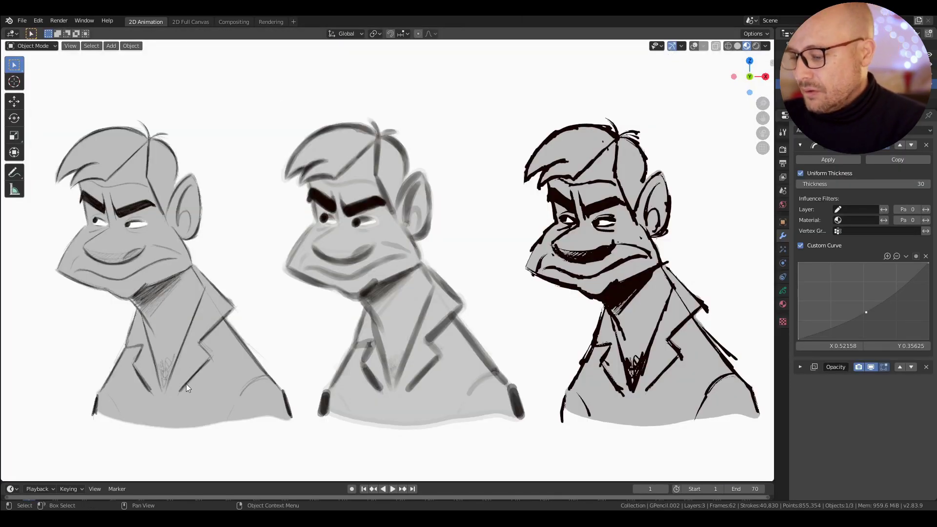
# Step: Play the character sketches, toggle Uniform Thickness off and on, and set the right drawing's thickness to 22
pyautogui.press('space')
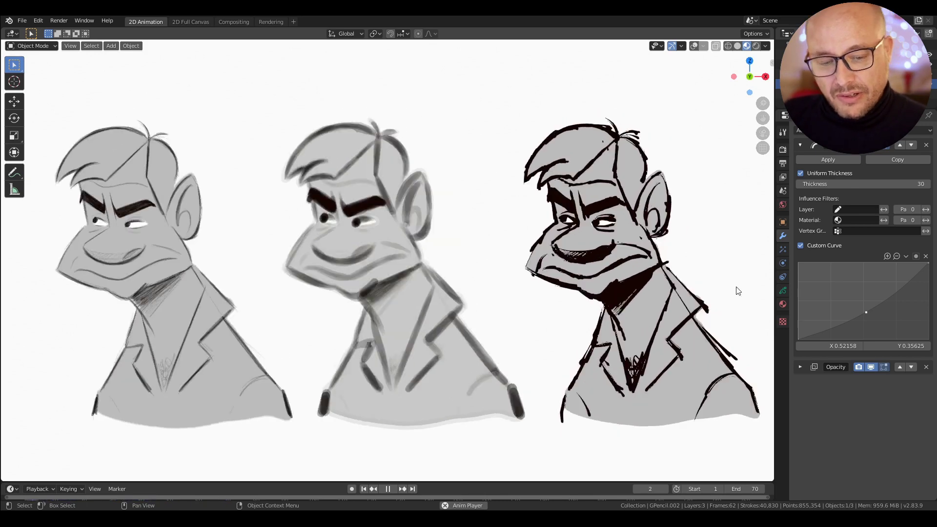
pyautogui.click(800, 173)
pyautogui.click(800, 173)
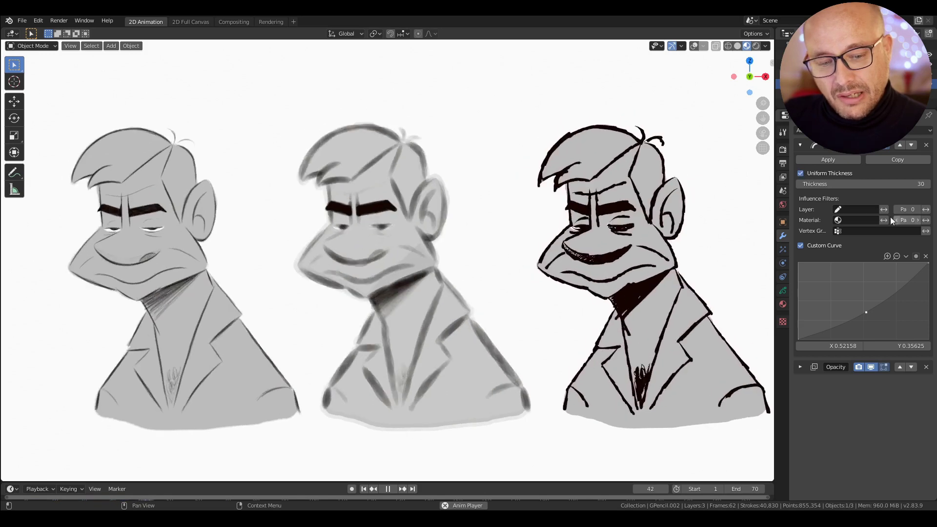
pyautogui.moveTo(879, 180); pyautogui.dragTo(821, 180)
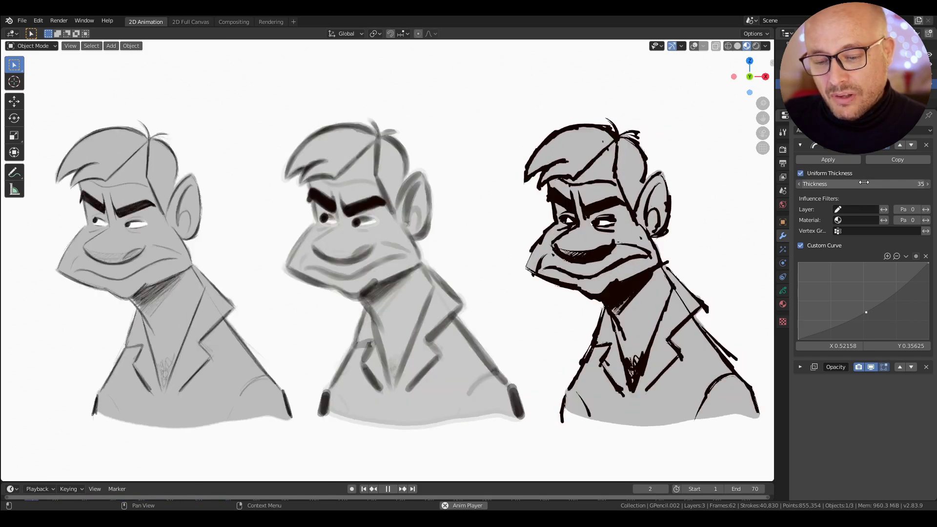